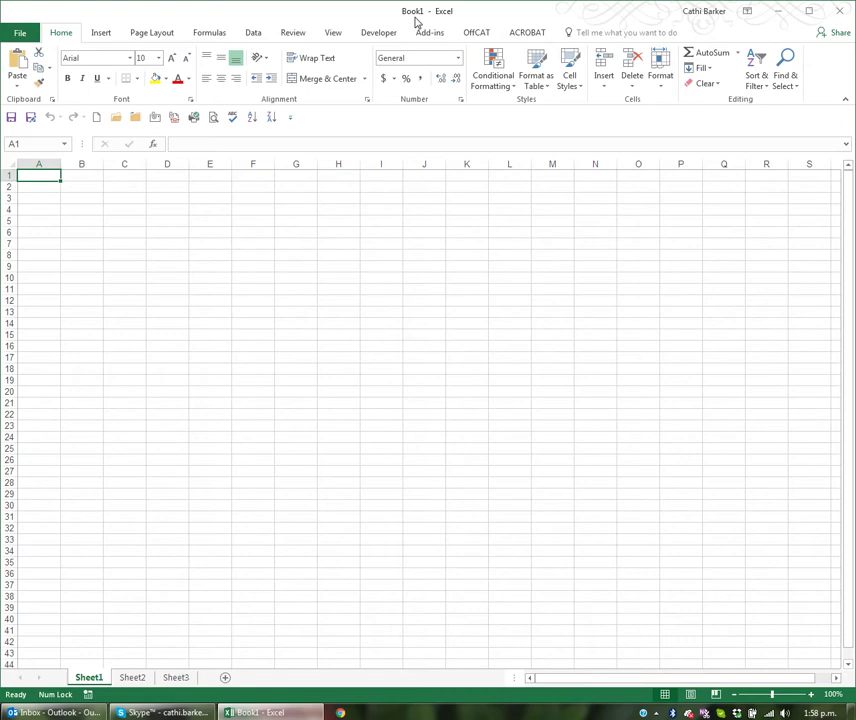
Step: Create a second blank workbook and move its window fully into view over Book1
click(186, 247)
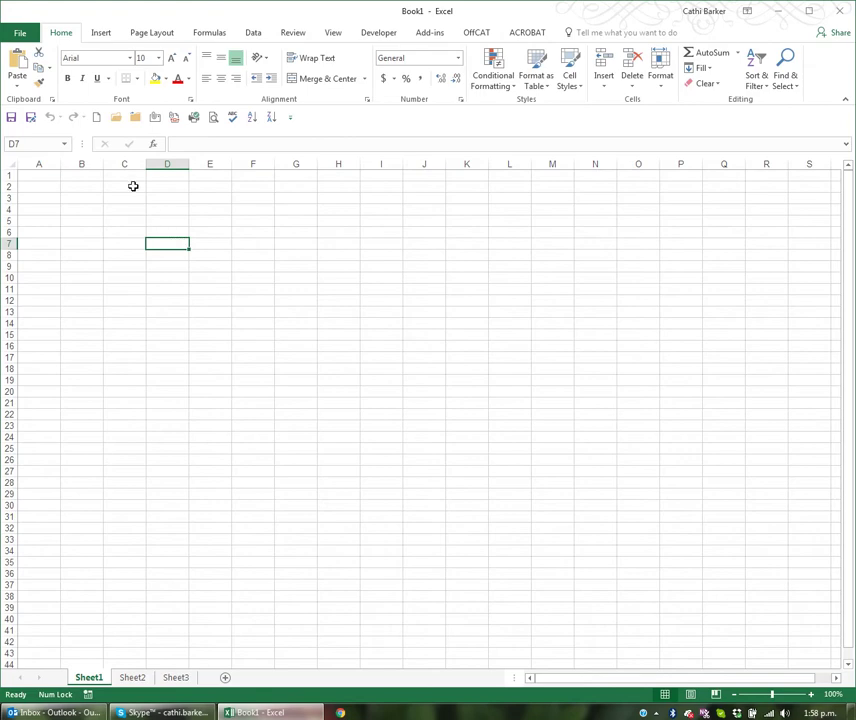
click(98, 120)
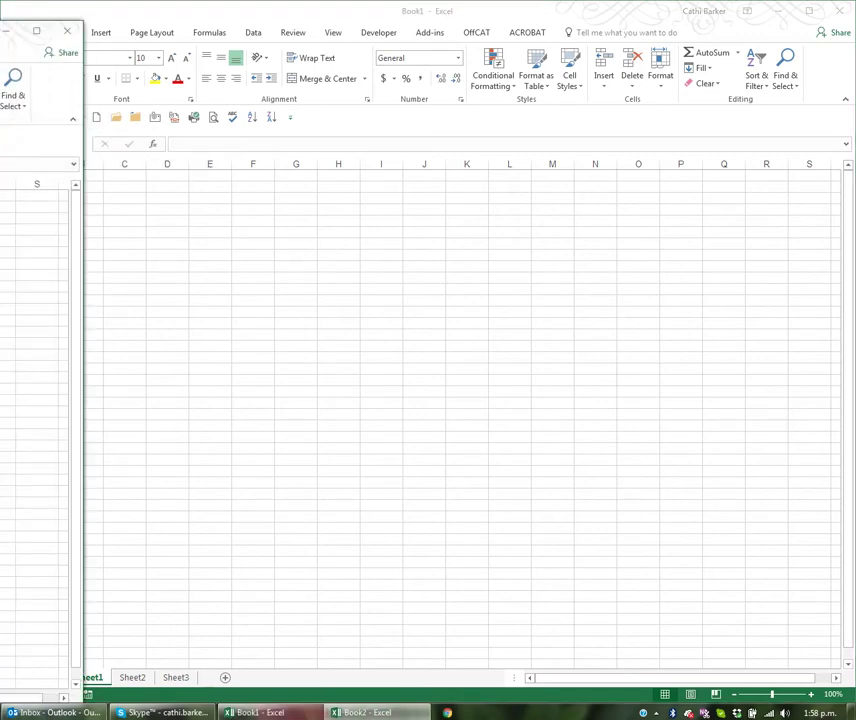
drag(0, 31, 576, 10)
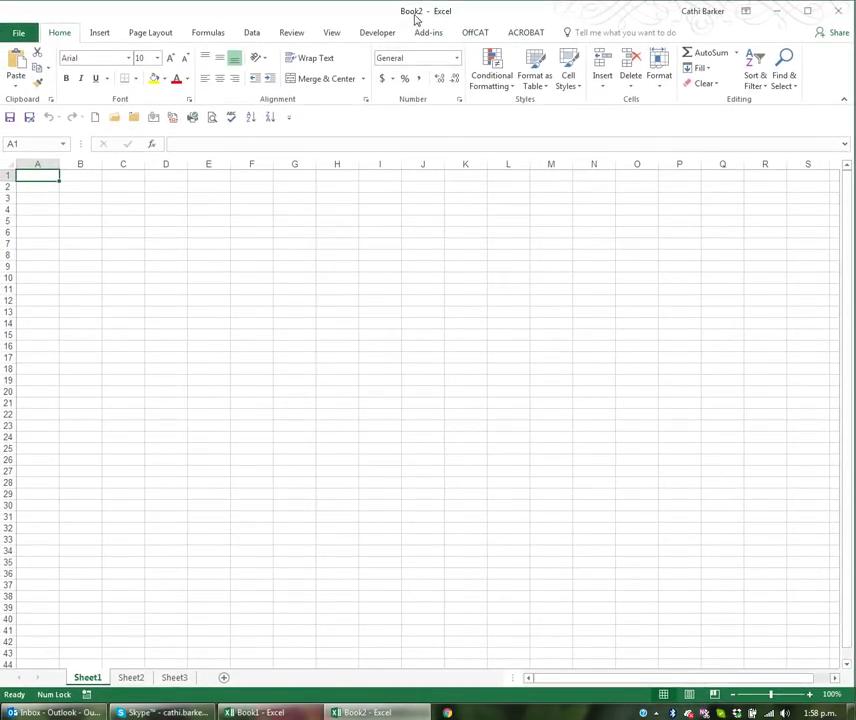
click(341, 195)
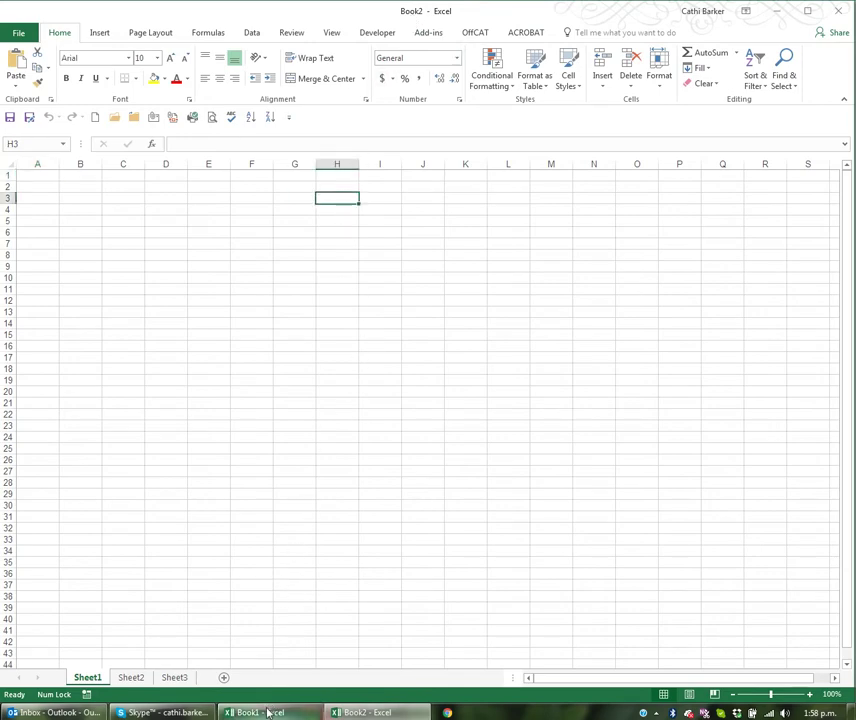
Step: Preview the open Book1 and Book2 windows by their thumbnails, remaining in Book2
mouse_move(354, 714)
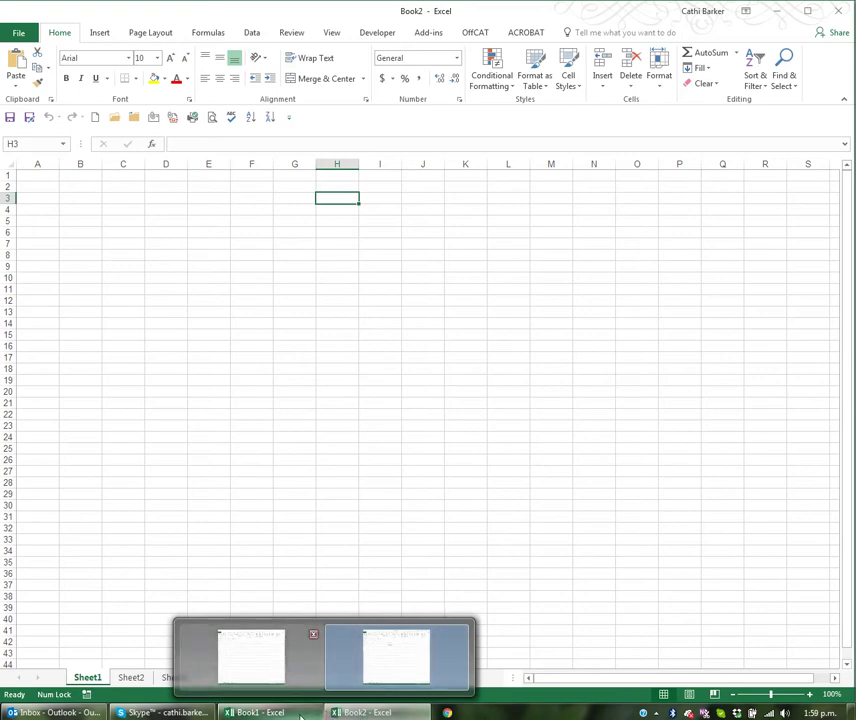
mouse_move(276, 672)
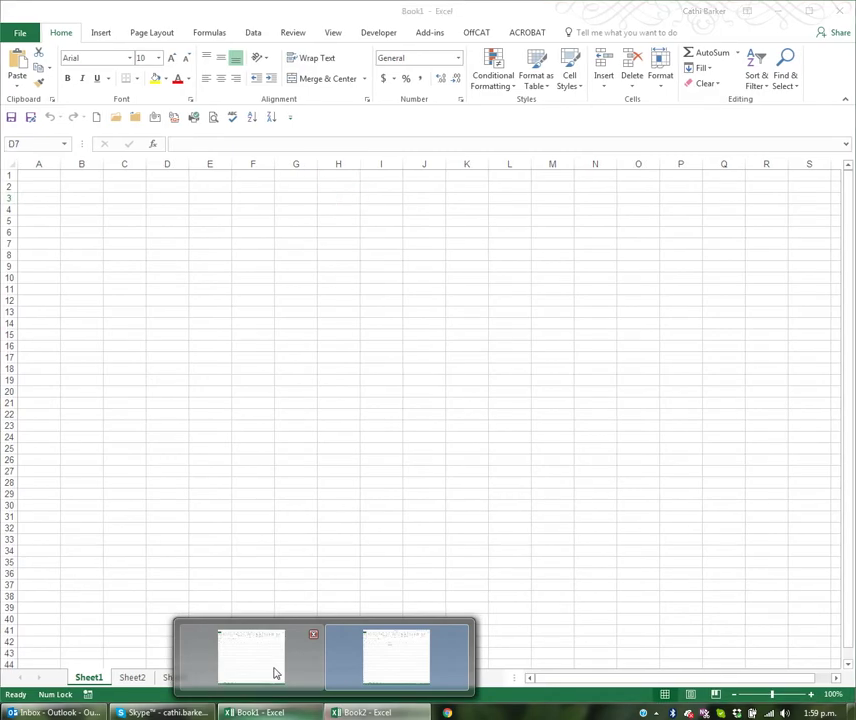
mouse_move(373, 682)
mouse_move(393, 660)
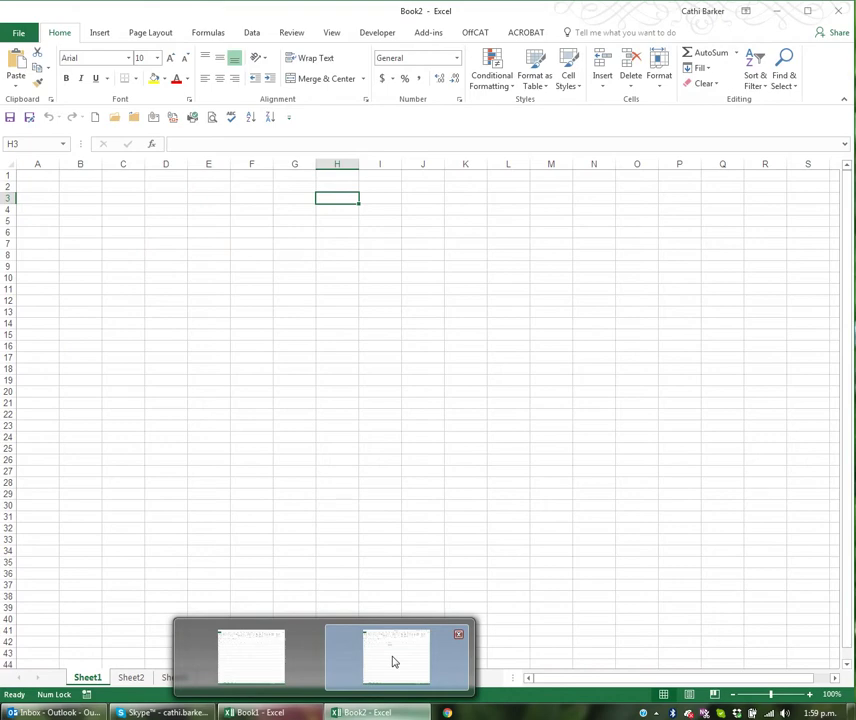
click(149, 279)
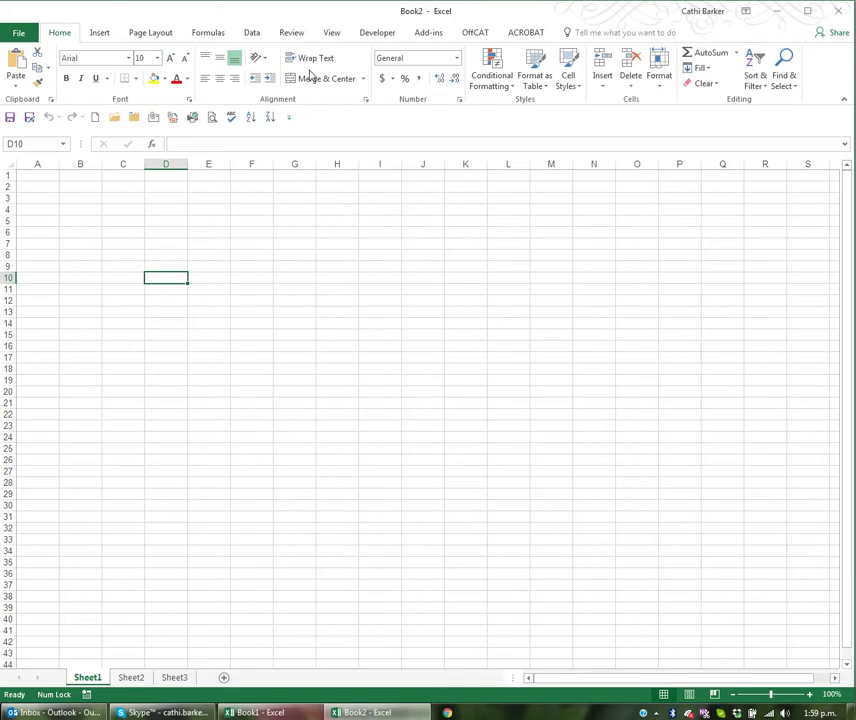
Step: Use Switch Windows to change from Book2 to Book1 and back to Book2
click(332, 36)
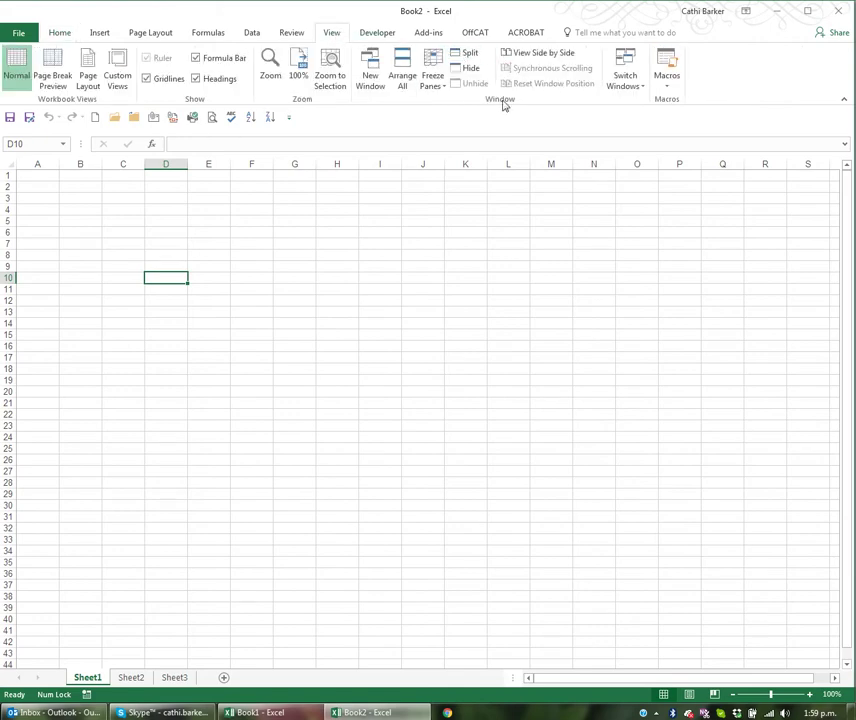
click(629, 80)
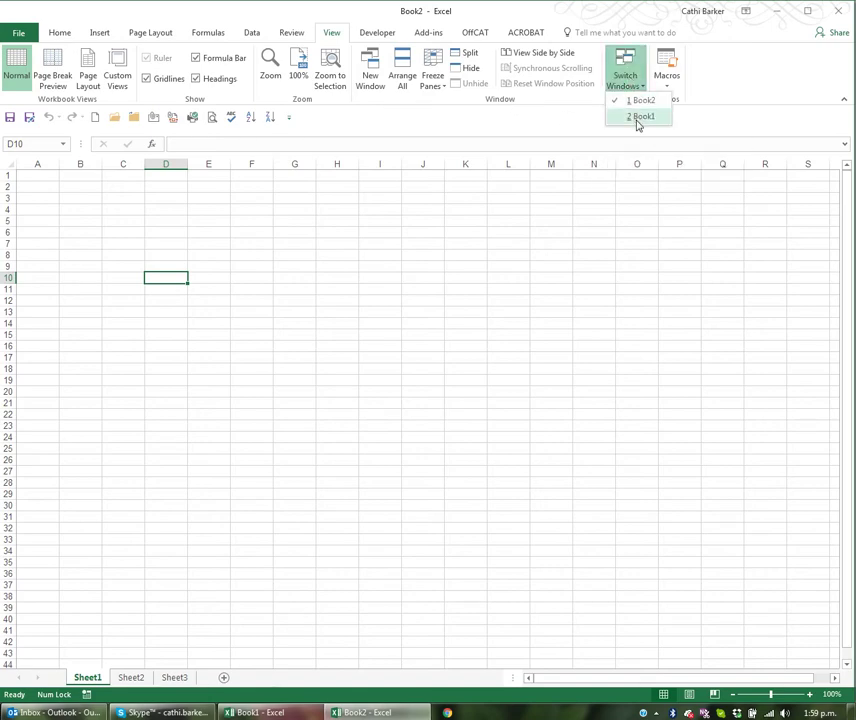
click(640, 117)
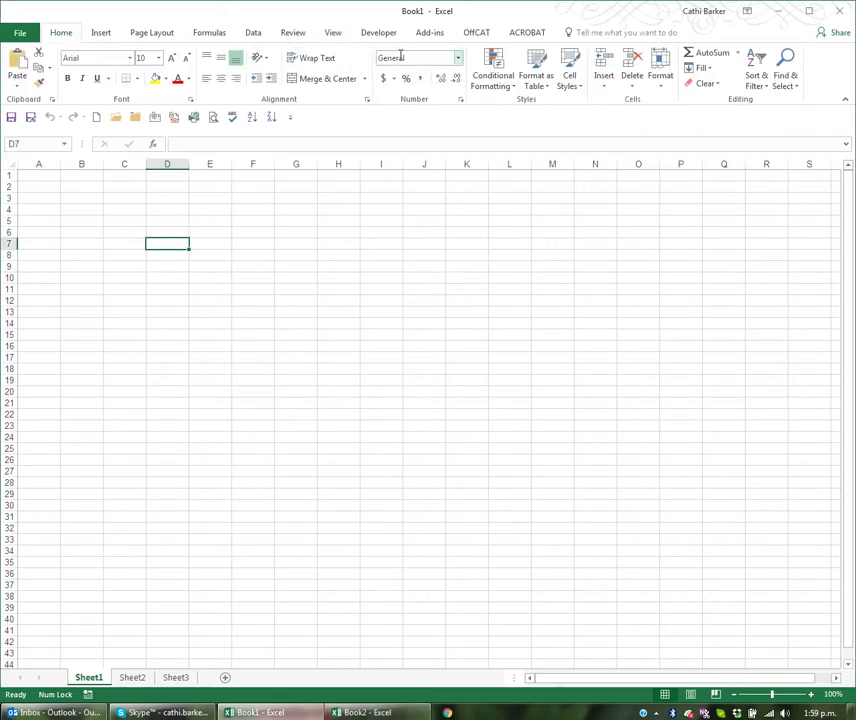
click(333, 35)
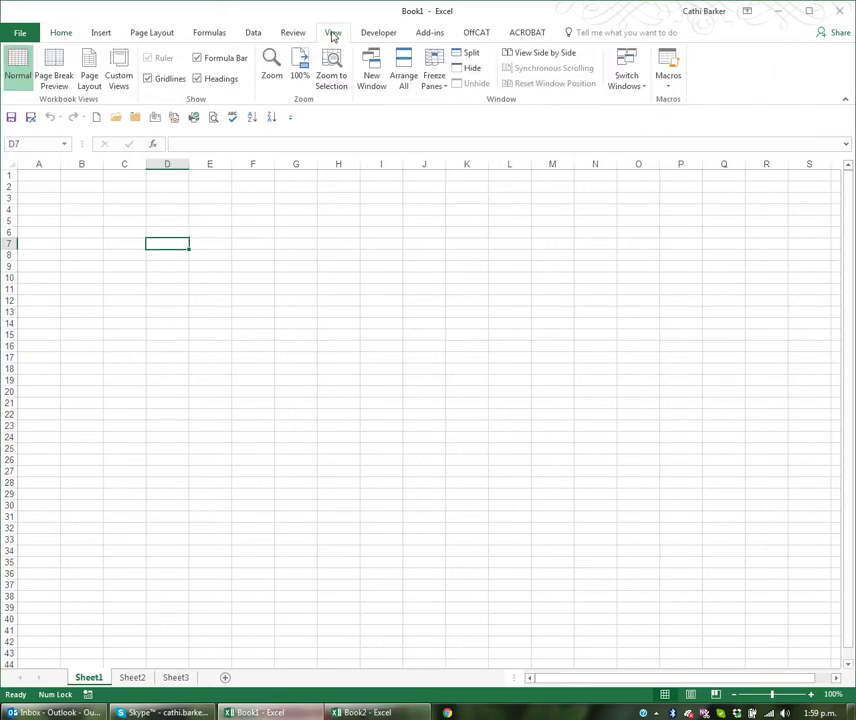
click(625, 82)
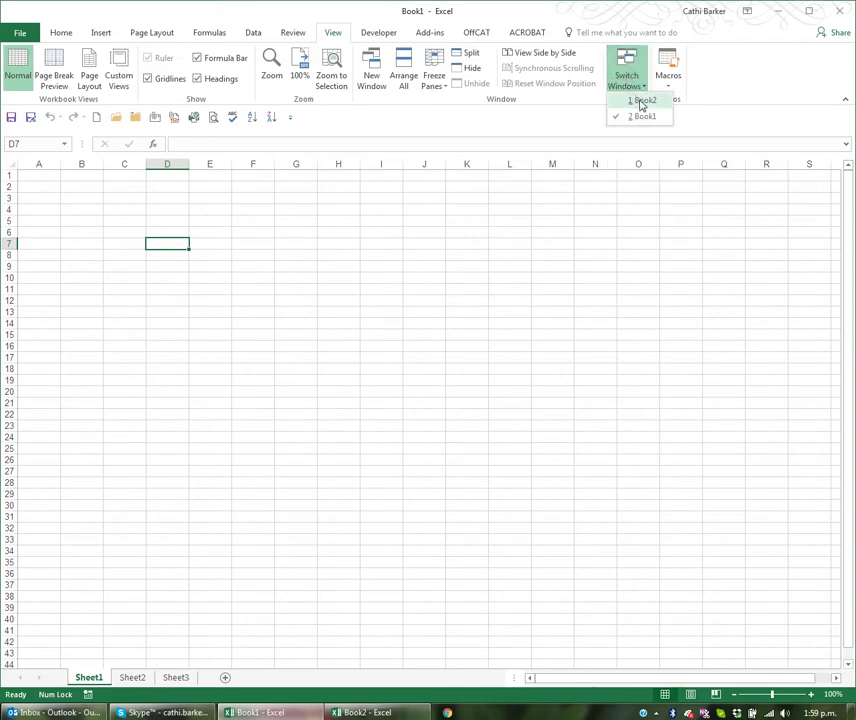
click(642, 102)
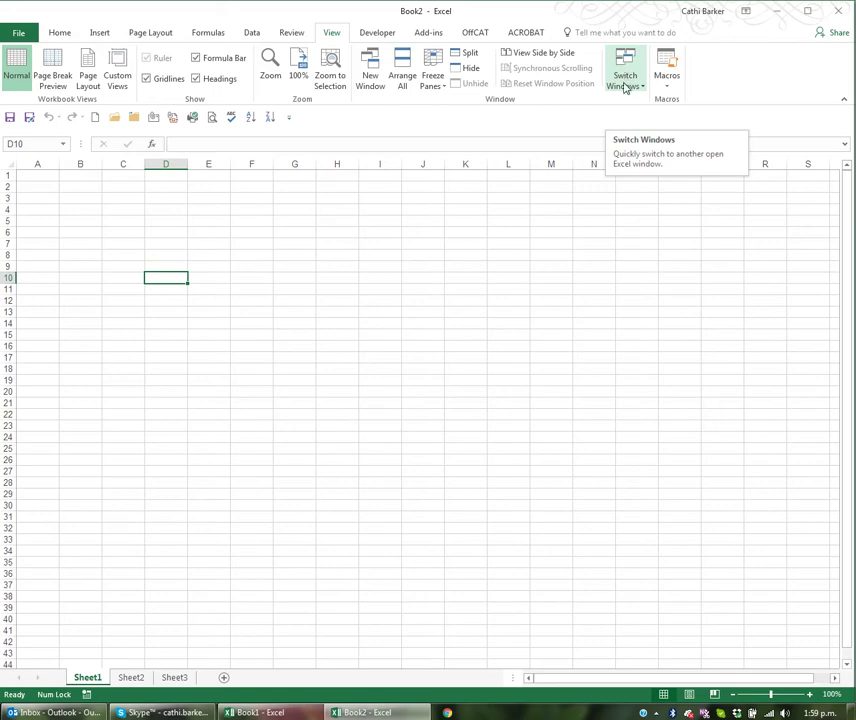
Step: Add the Switch Windows command to the Quick Access Toolbar
right_click(628, 88)
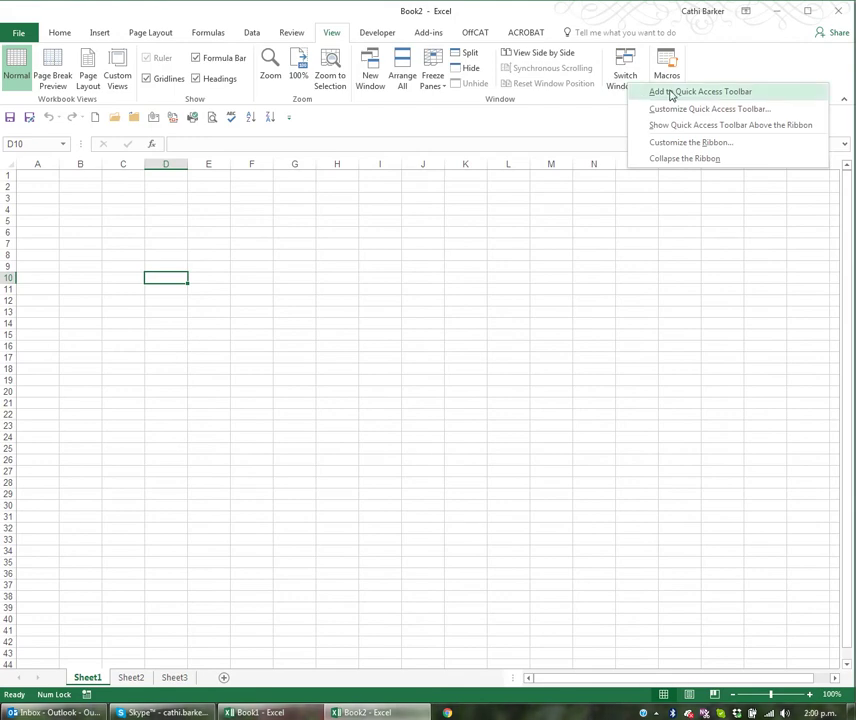
click(670, 92)
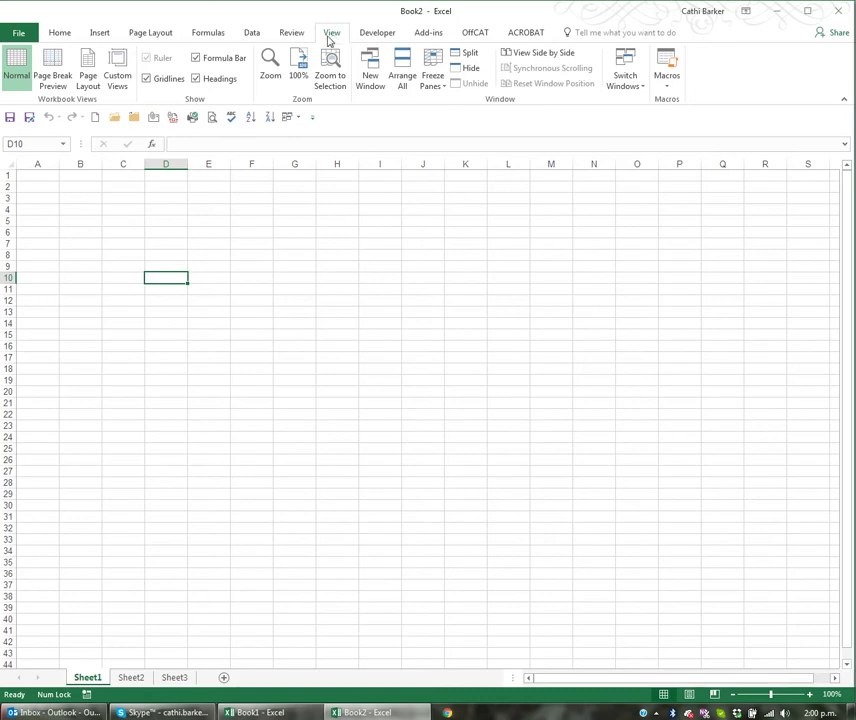
click(58, 36)
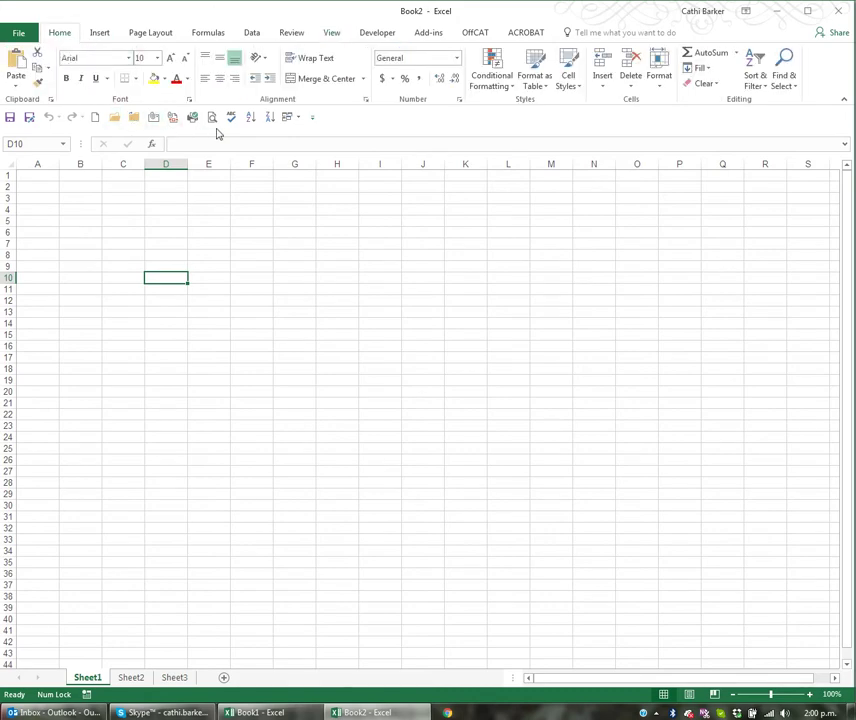
Step: Go to Book1 and return to Book2 using the Switch Windows command on the Quick Access Toolbar
click(296, 119)
click(313, 152)
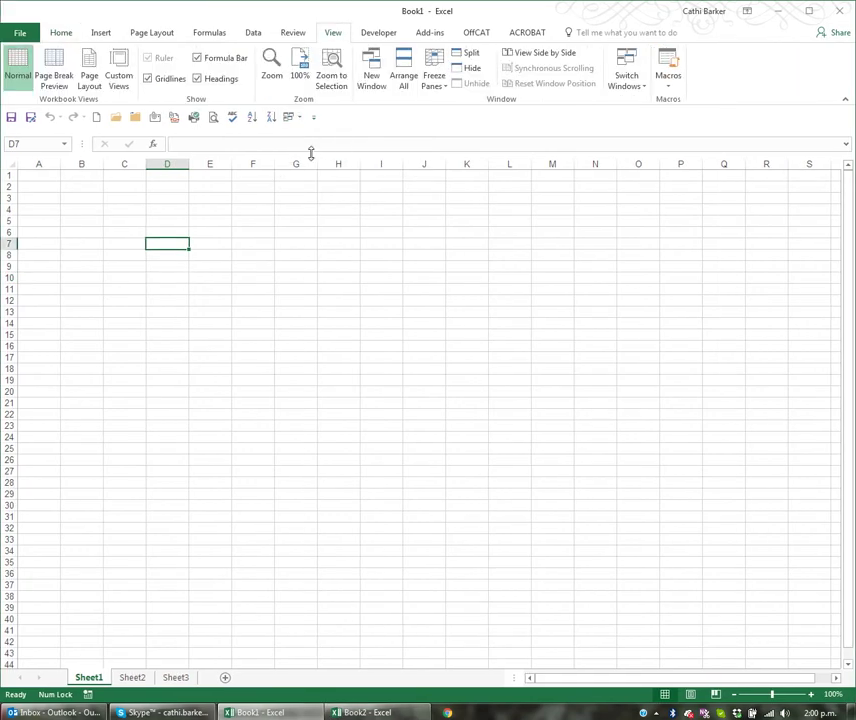
click(295, 118)
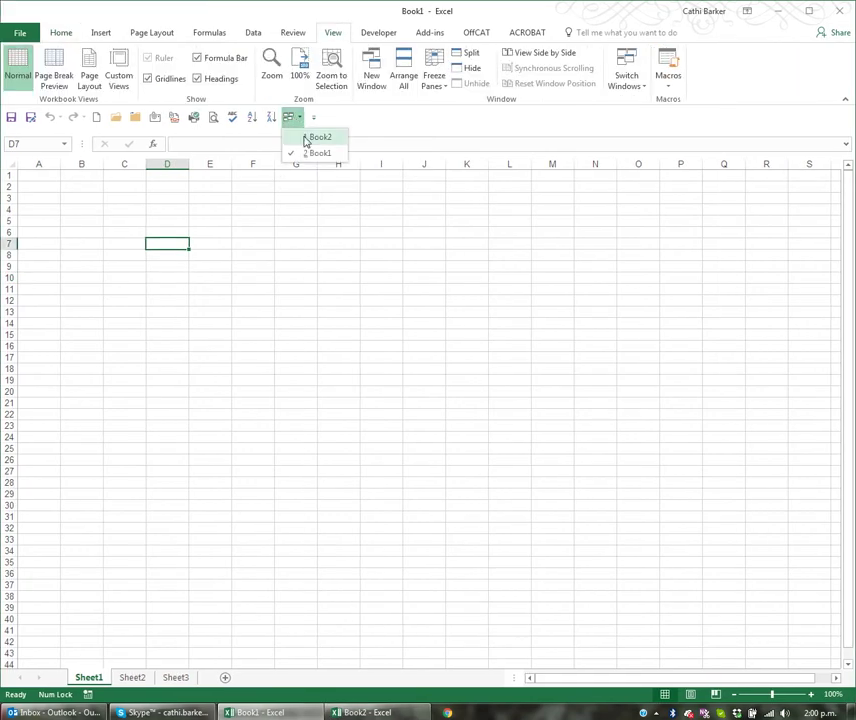
click(312, 137)
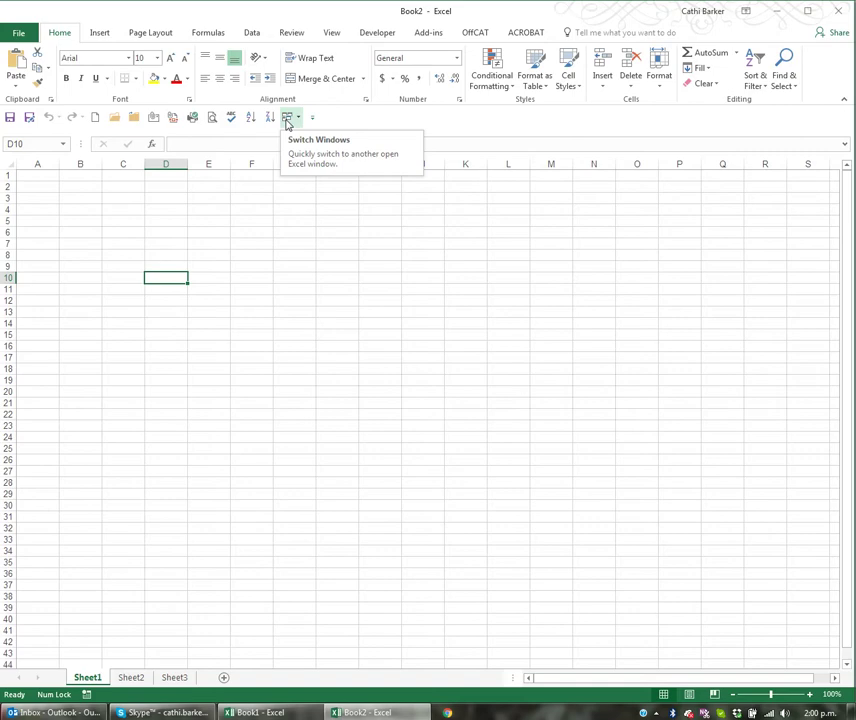
click(287, 118)
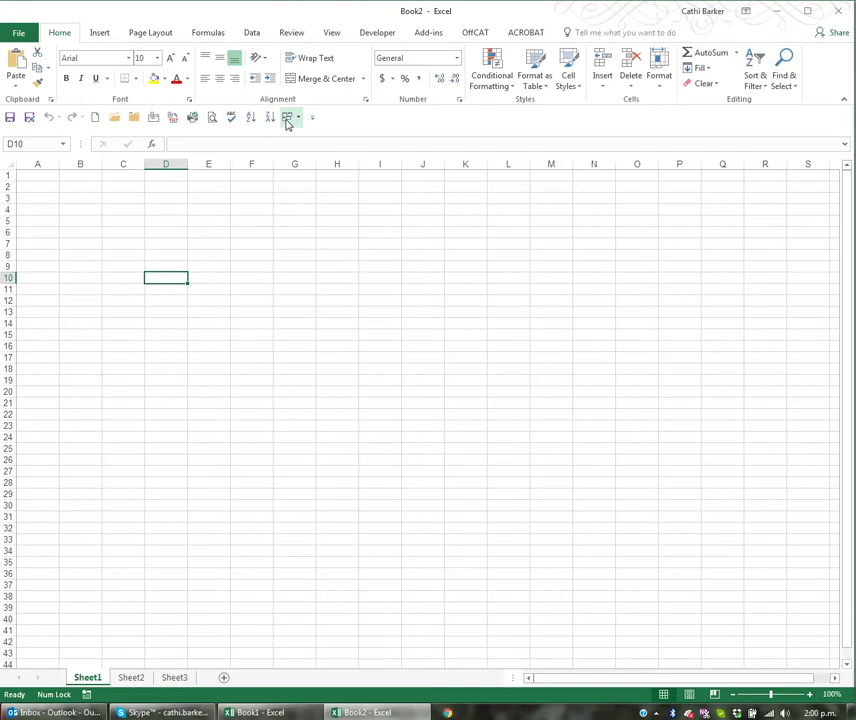
Step: Create a third blank workbook and bring its window fully into view in front of Book2
click(26, 38)
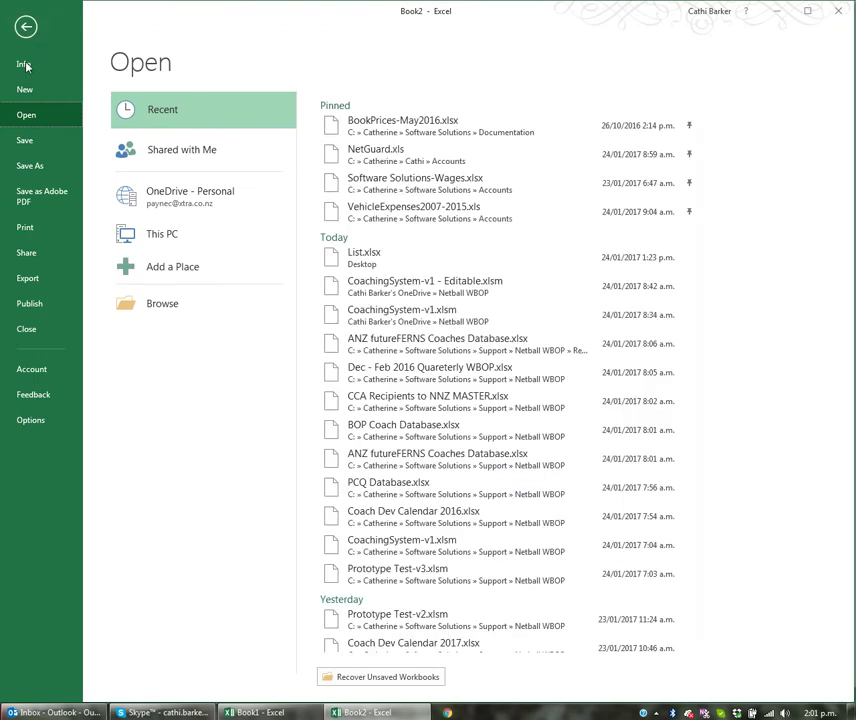
click(25, 90)
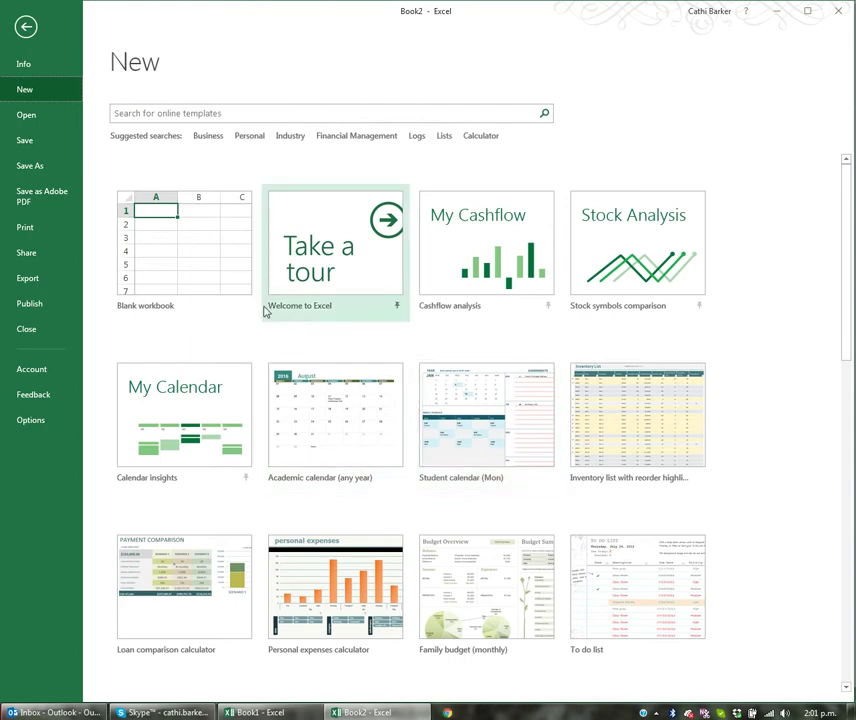
click(198, 265)
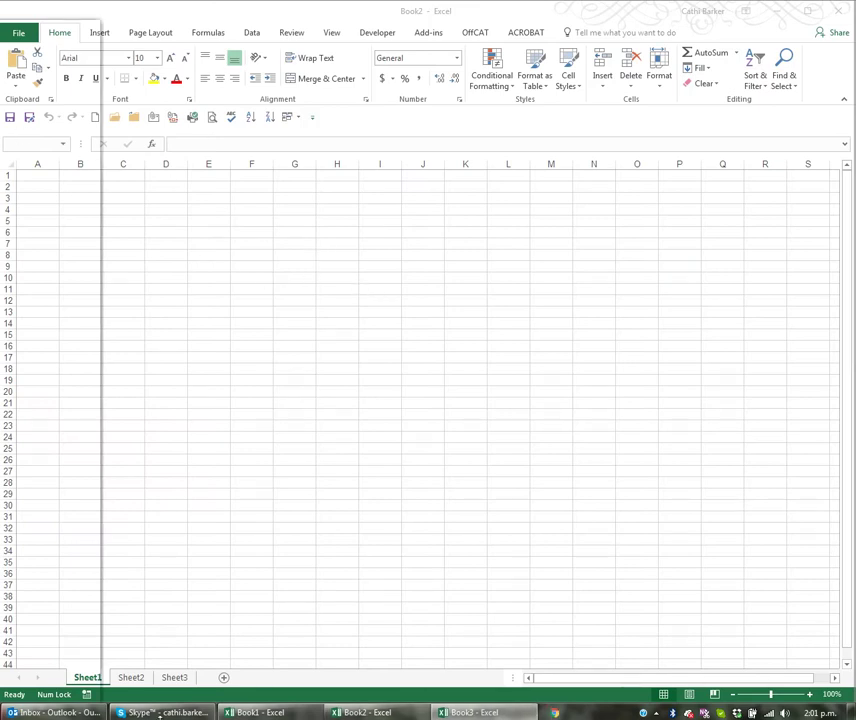
click(166, 278)
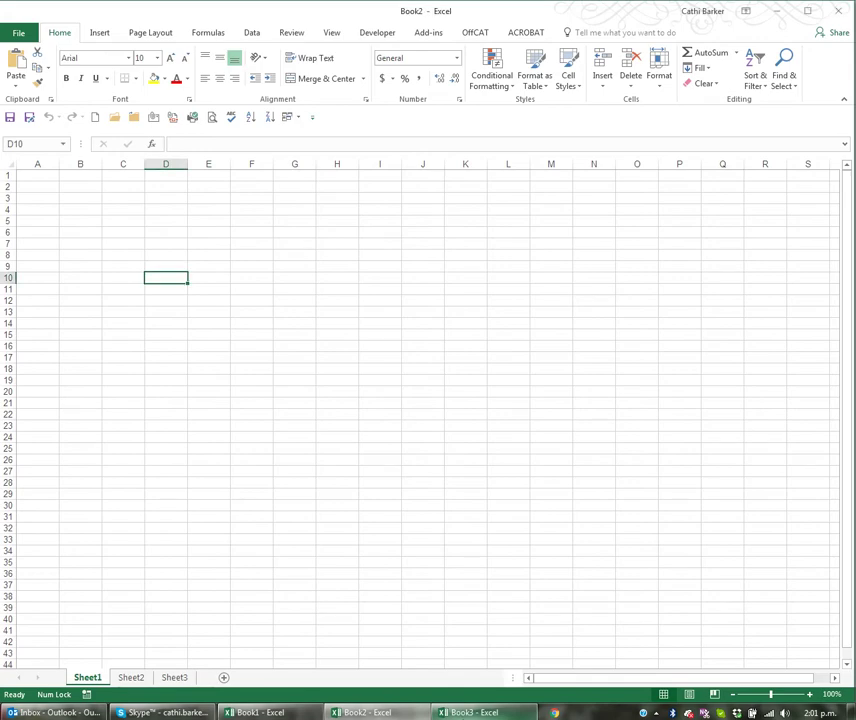
click(466, 714)
drag(0, 37, 300, 17)
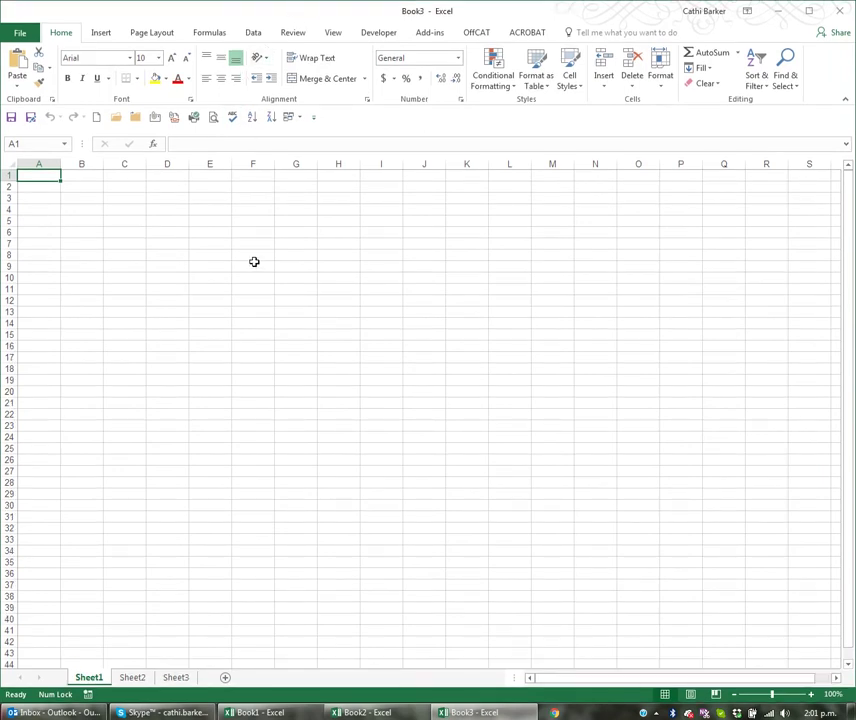
Step: Use the Quick Access Toolbar's Switch Windows command to go from Book3 to Book1 and back to Book3
click(290, 118)
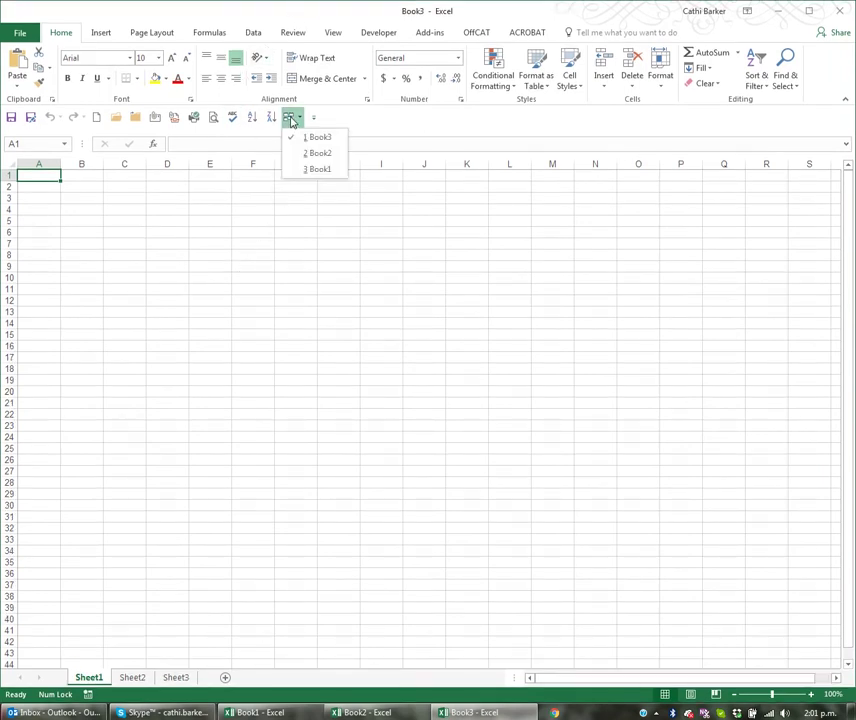
click(310, 171)
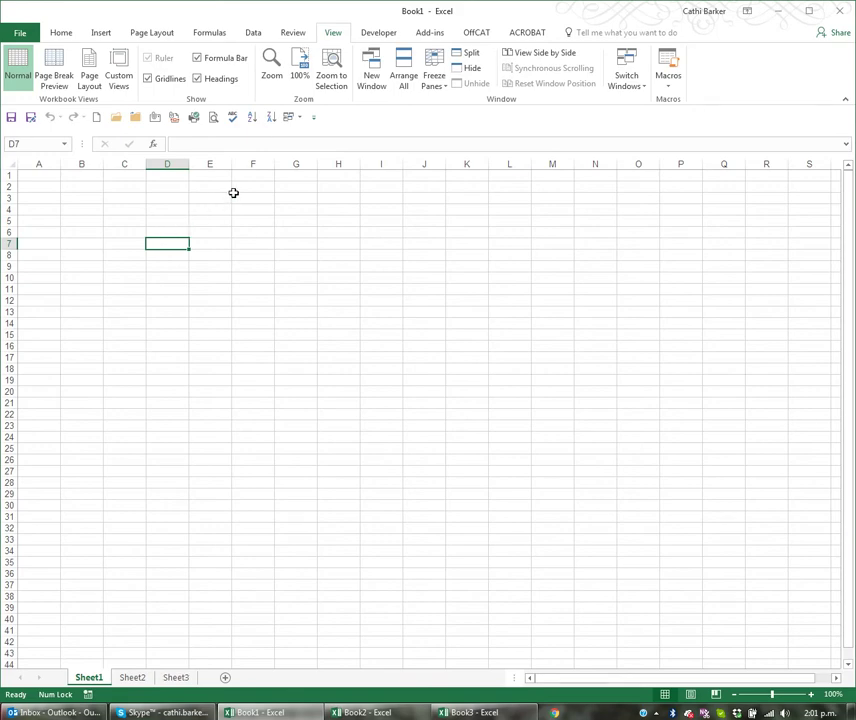
click(288, 118)
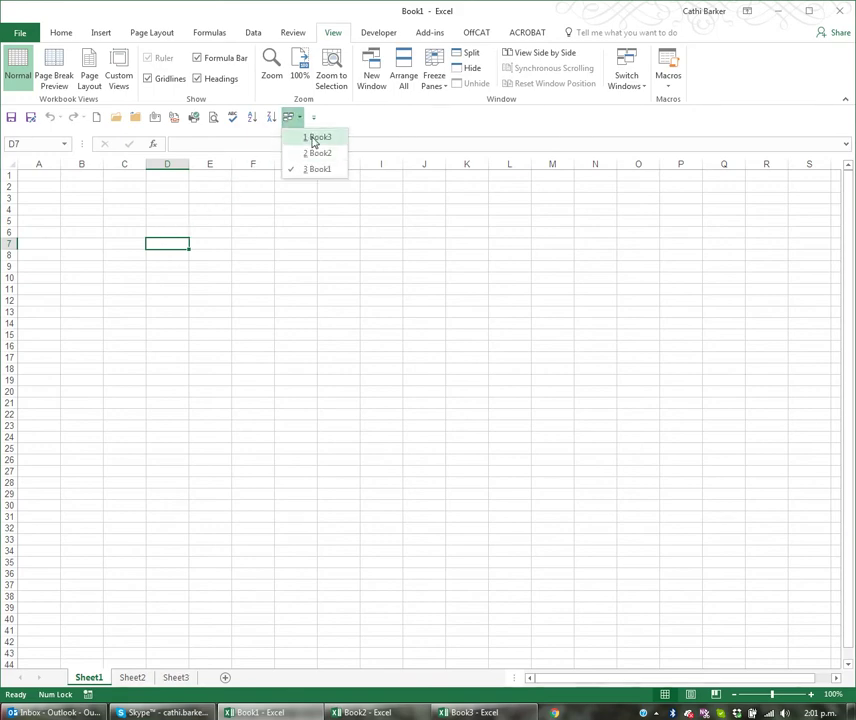
click(315, 137)
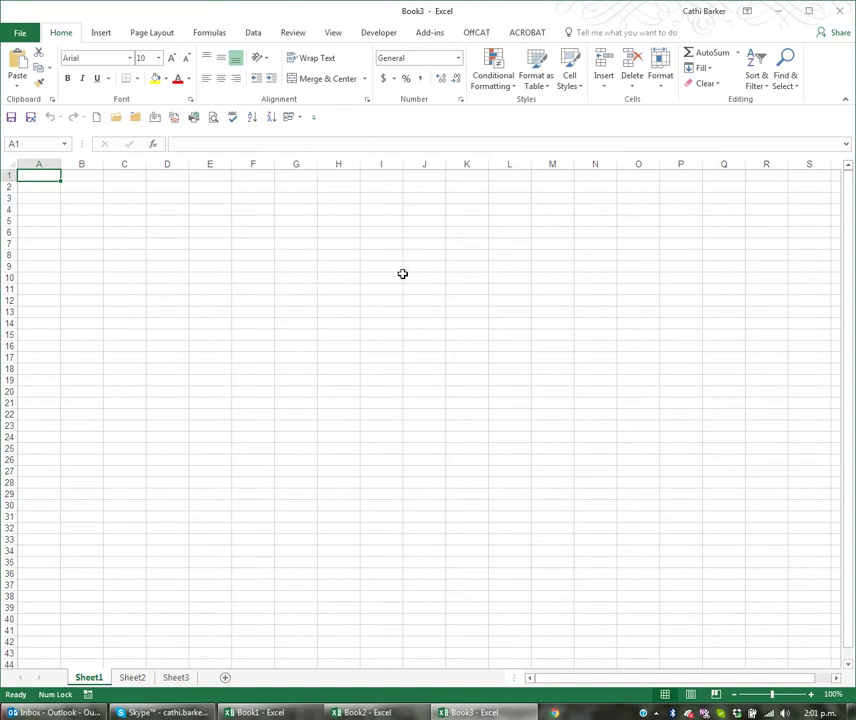
Step: Close Book3, switch from Book1 to Book2, and select cell I5
click(841, 12)
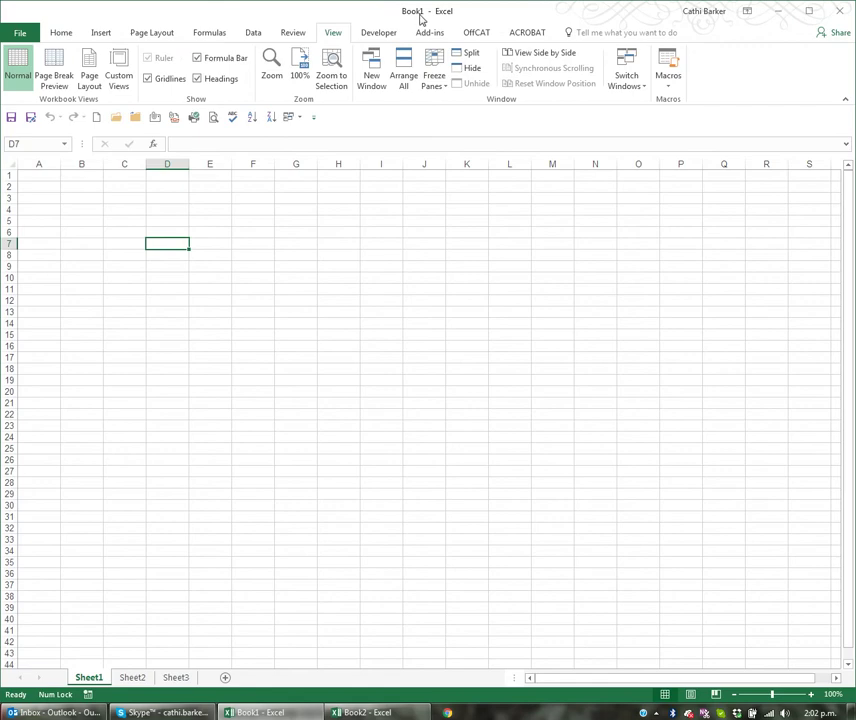
click(290, 117)
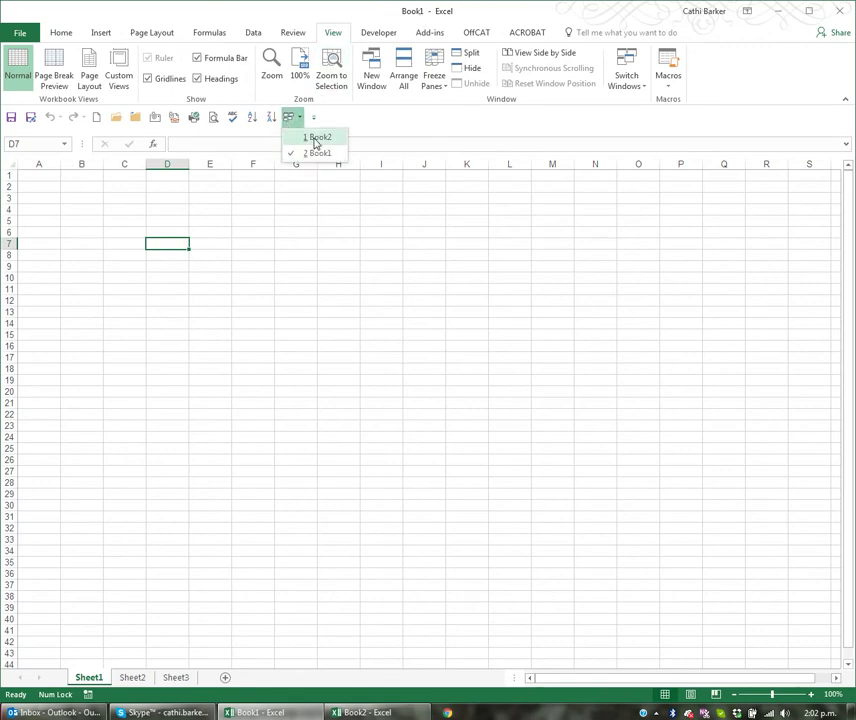
click(315, 139)
click(379, 219)
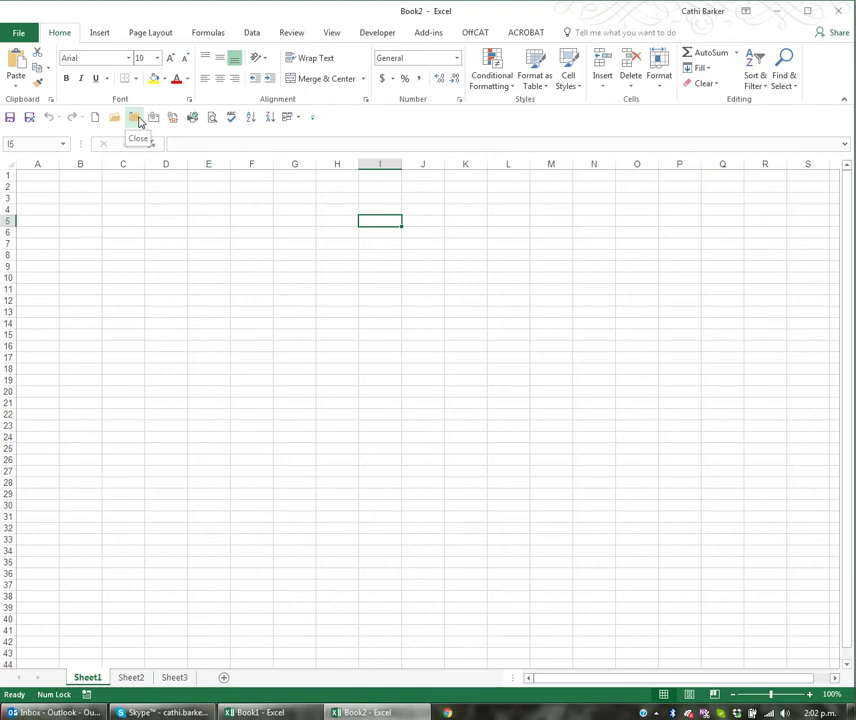
click(19, 34)
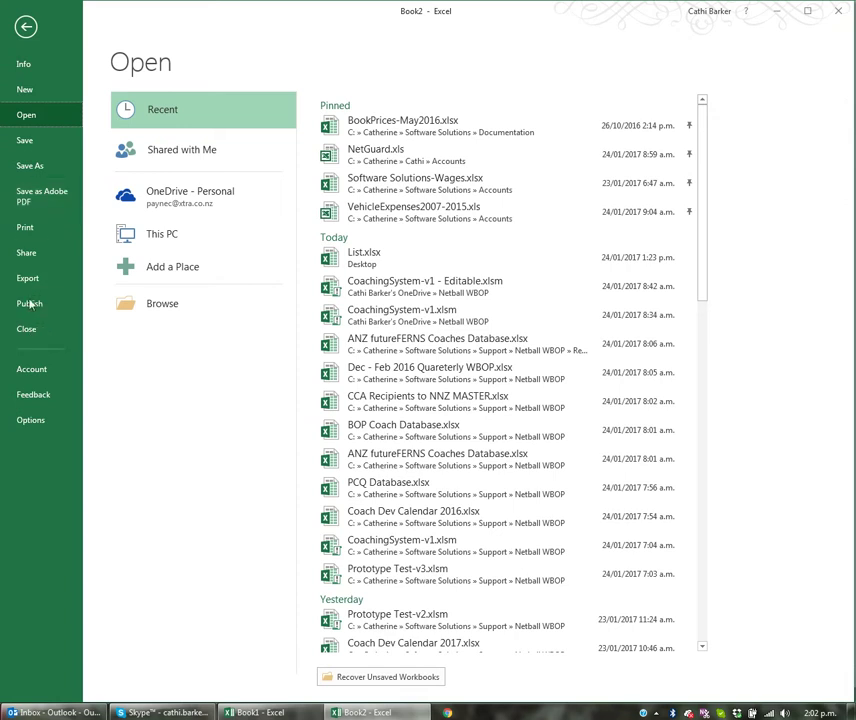
click(25, 25)
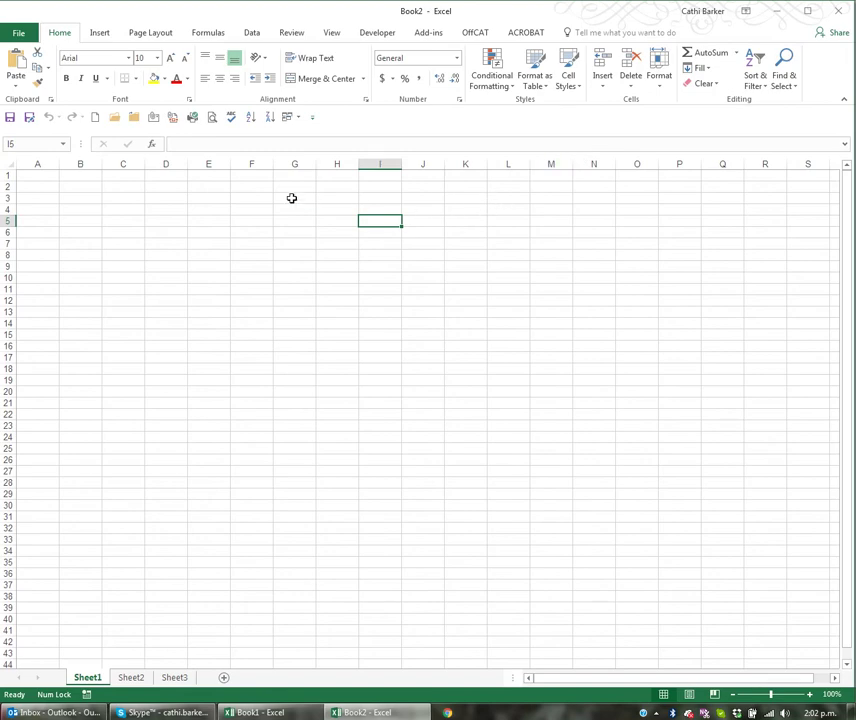
Step: Close Book2 and enter "Seafood Curry" in cell A1 of Book1's Sheet1
click(135, 118)
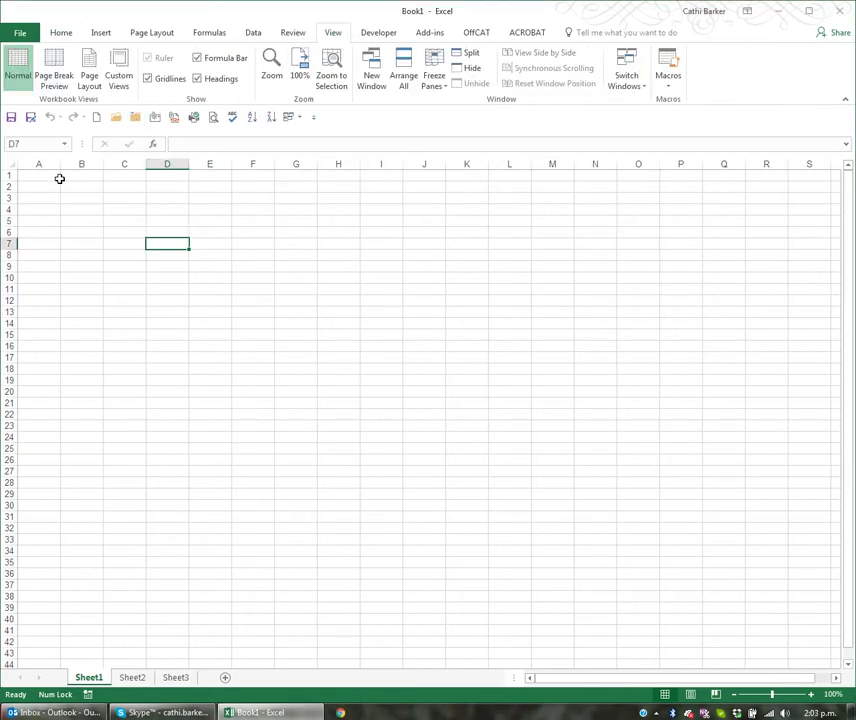
click(48, 175)
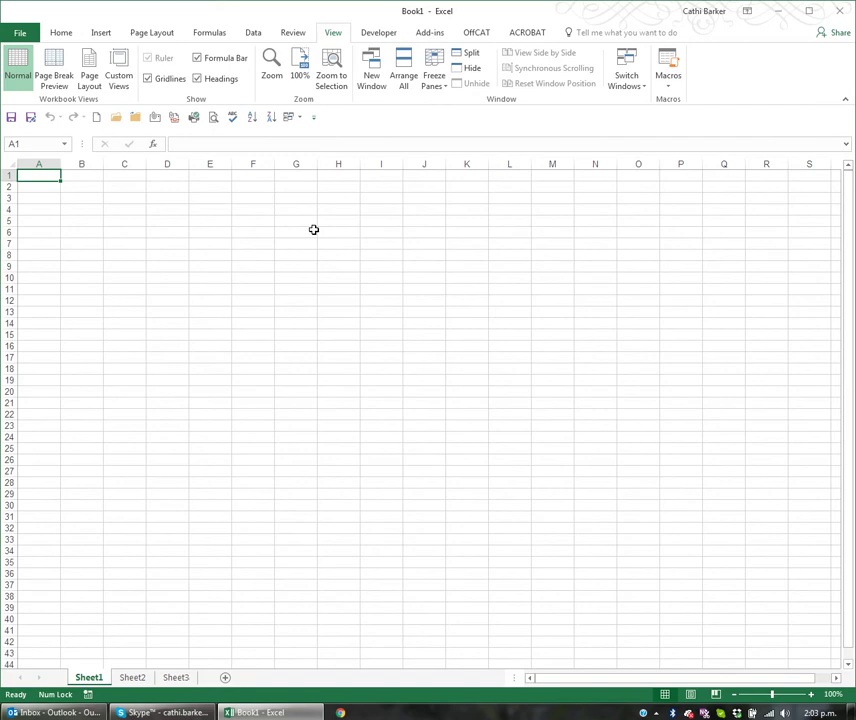
text(Seaf)
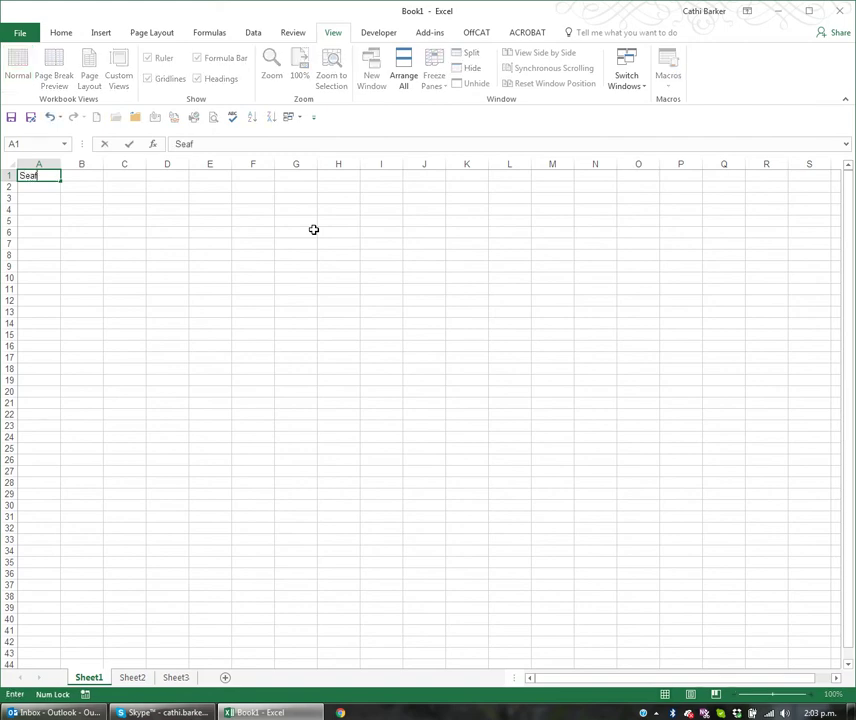
text(ood Curry)
key(ctrl+Return)
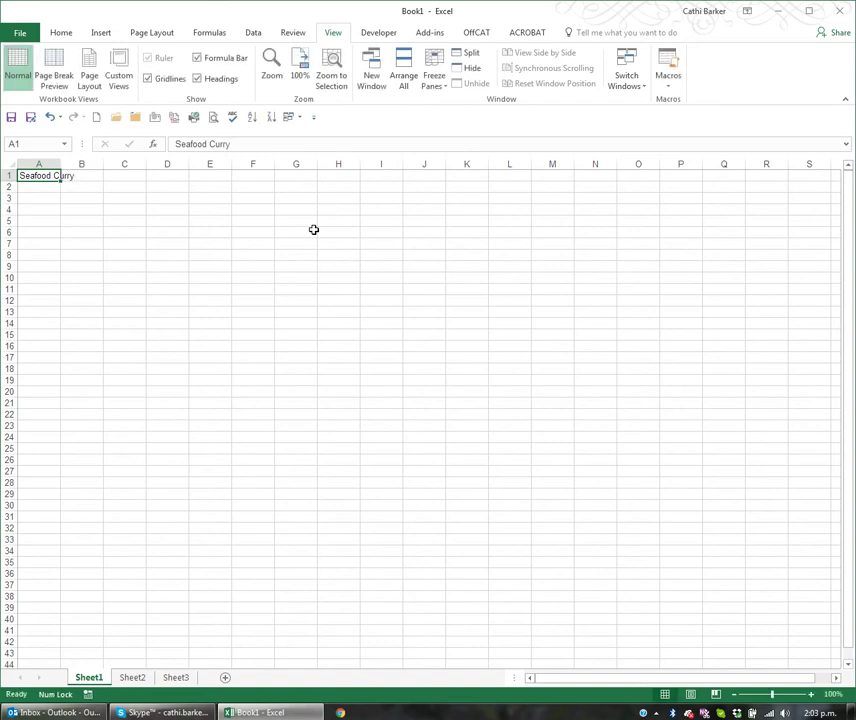
Step: Enter "Sparkling Grape Juice" in cell A2, directly below the Seafood Curry entry
key(Down)
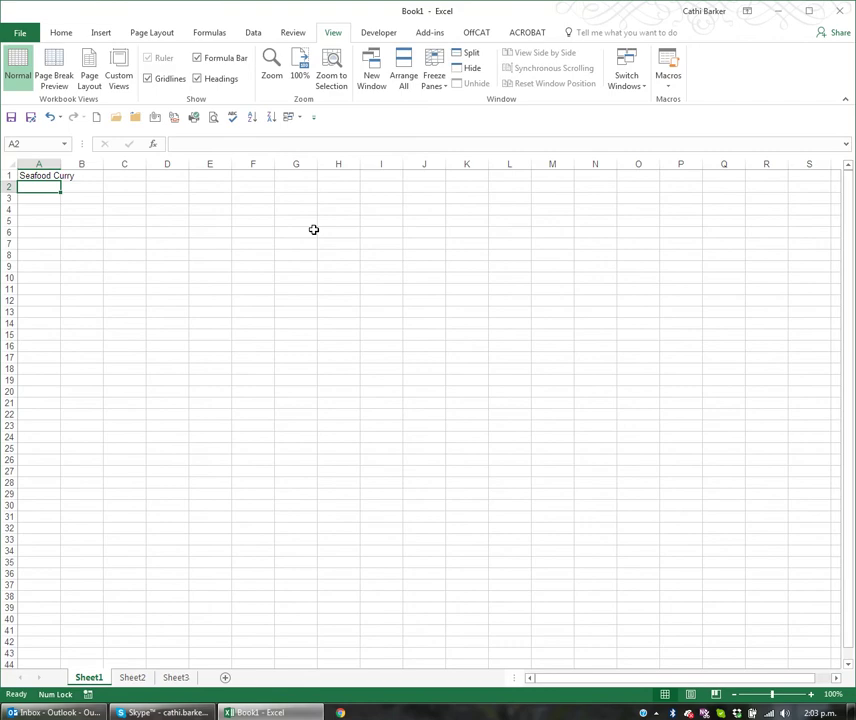
text(Sparkl)
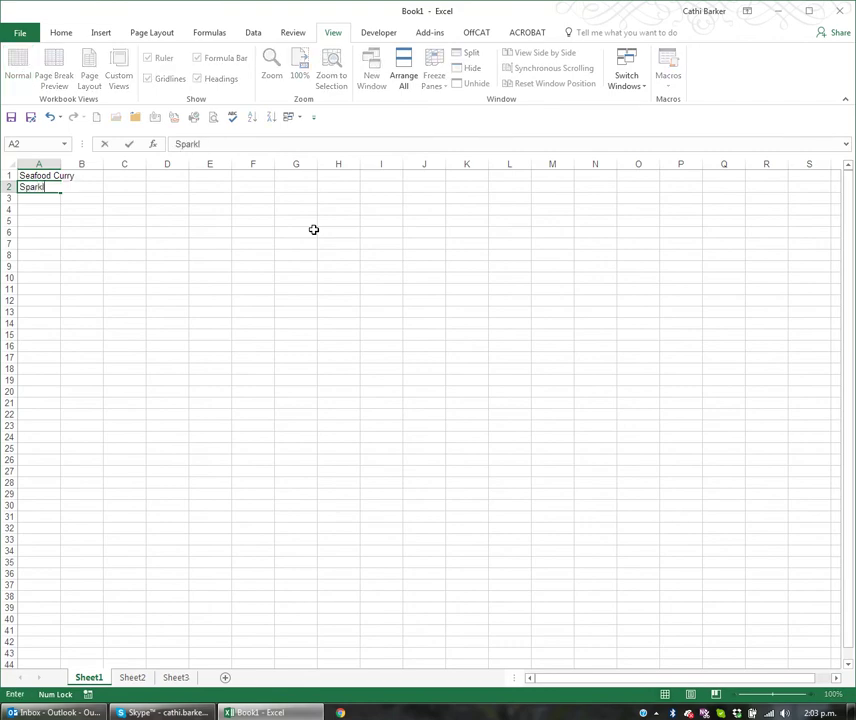
text(ing Grape Juice)
key(ctrl+Return)
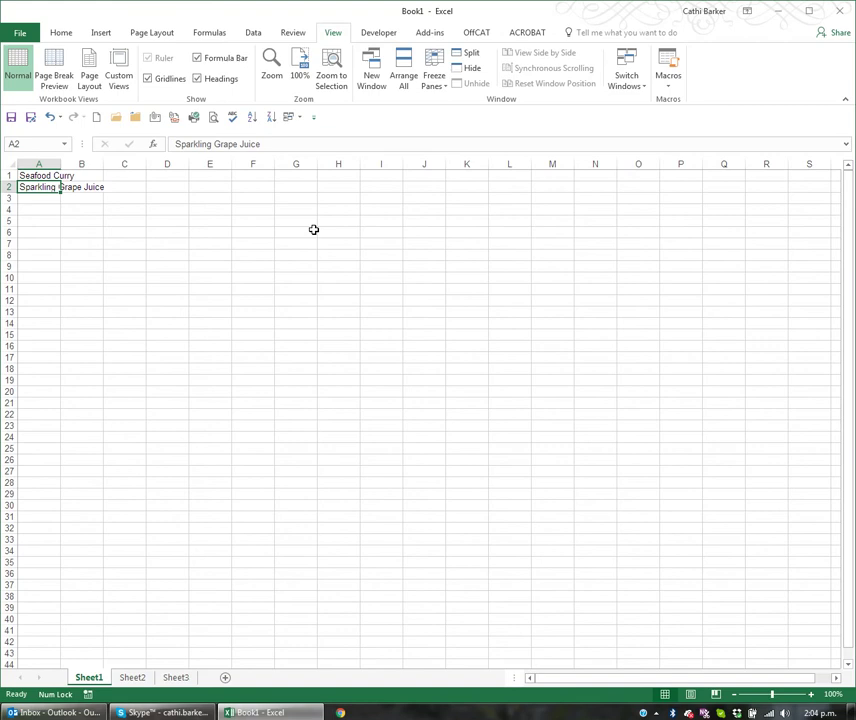
Step: Enter the person's first name in cell A3 and auto-fit column A to its longest entry
key(Down)
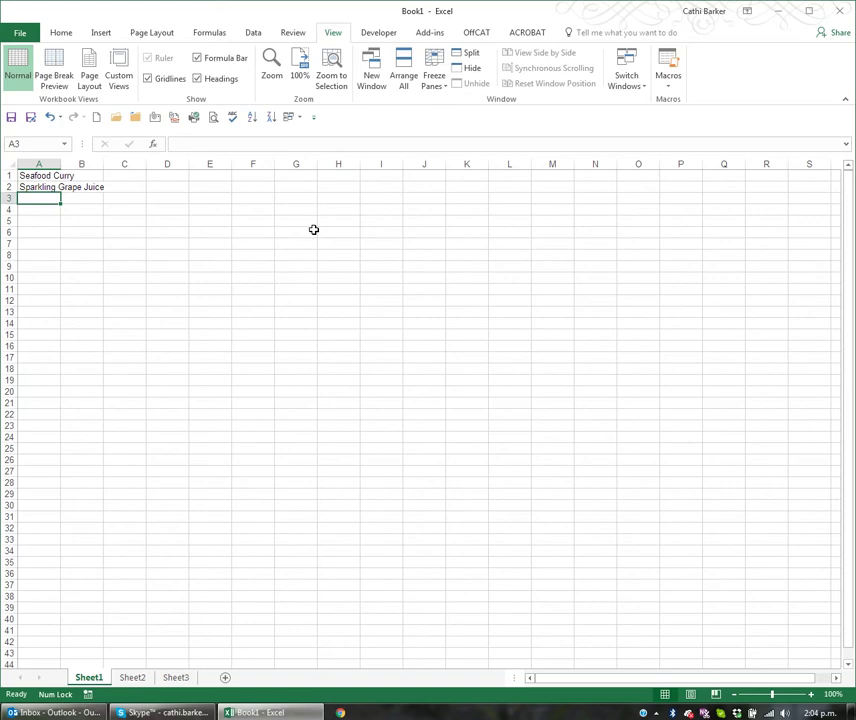
text(Dennis)
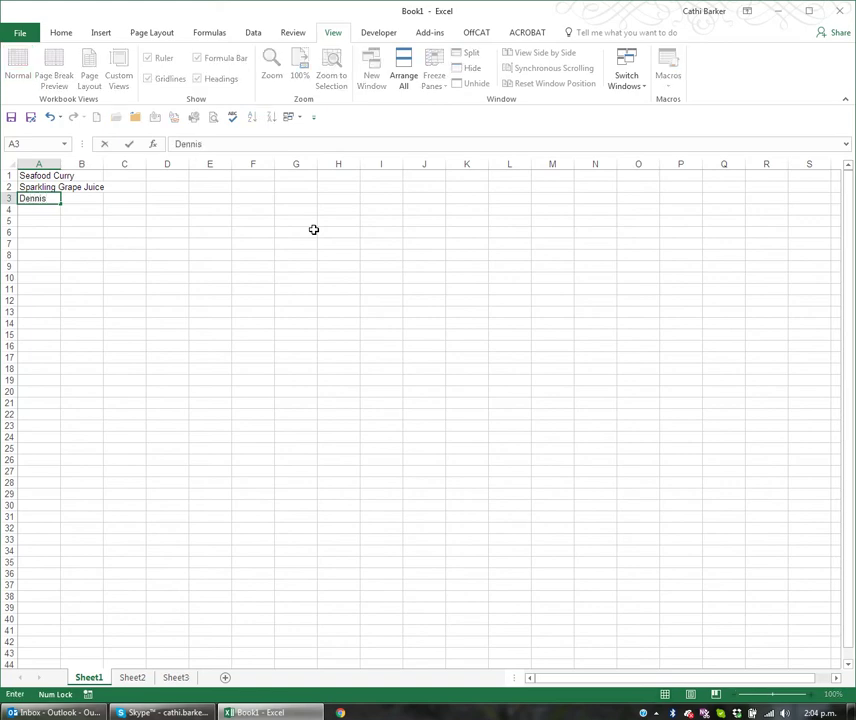
key(ctrl+Return)
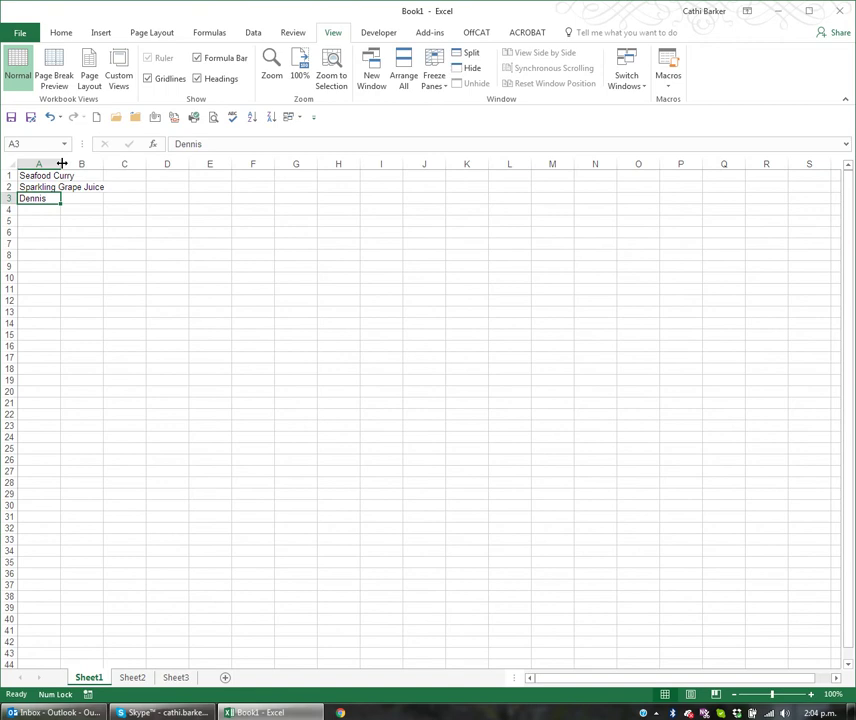
double_click(61, 163)
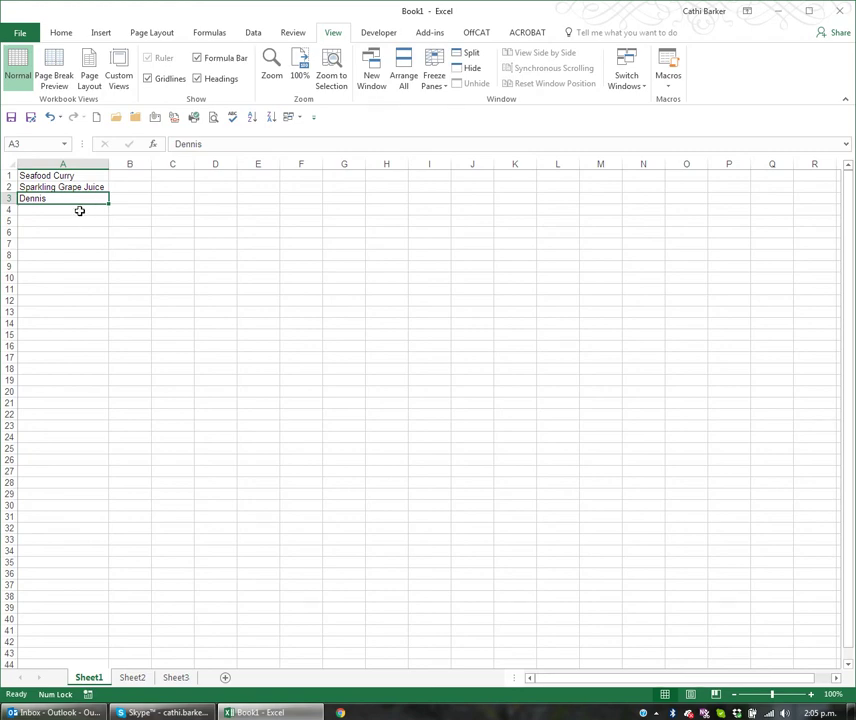
click(80, 211)
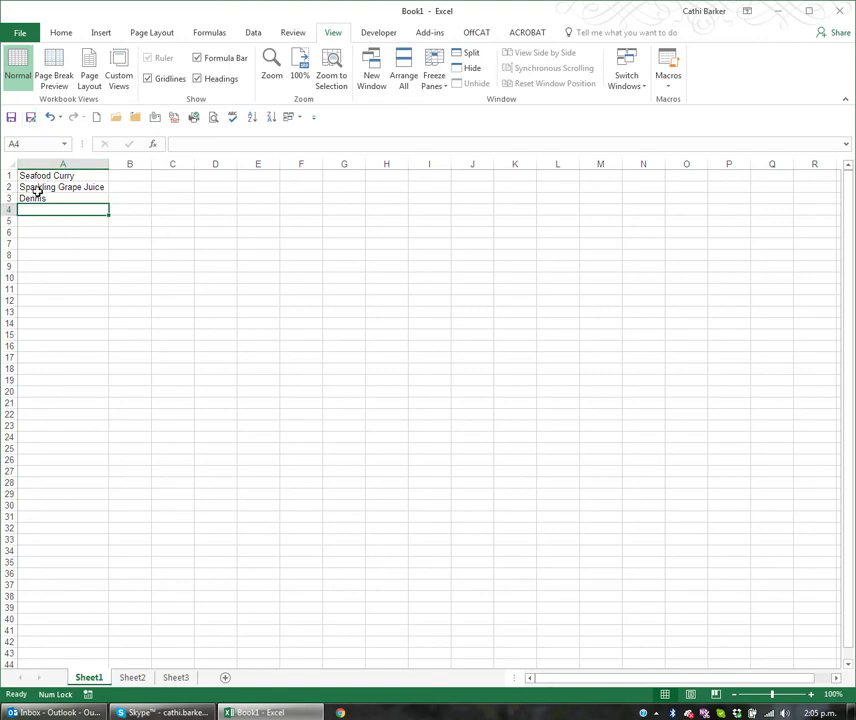
Step: Save the workbook to the Desktop as an Excel Workbook (*.xlsx) named "list"
click(33, 119)
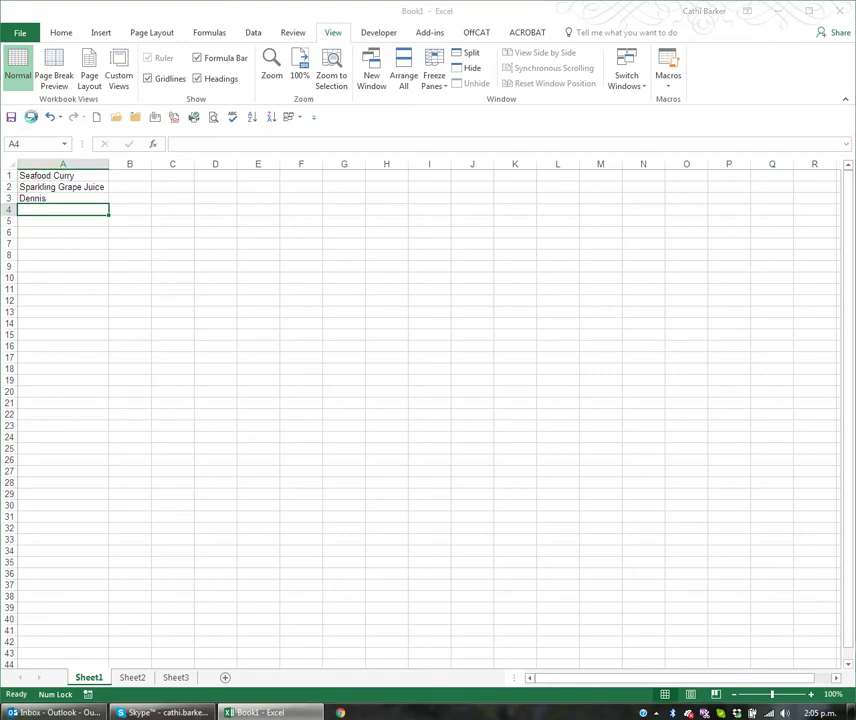
drag(207, 22, 271, 112)
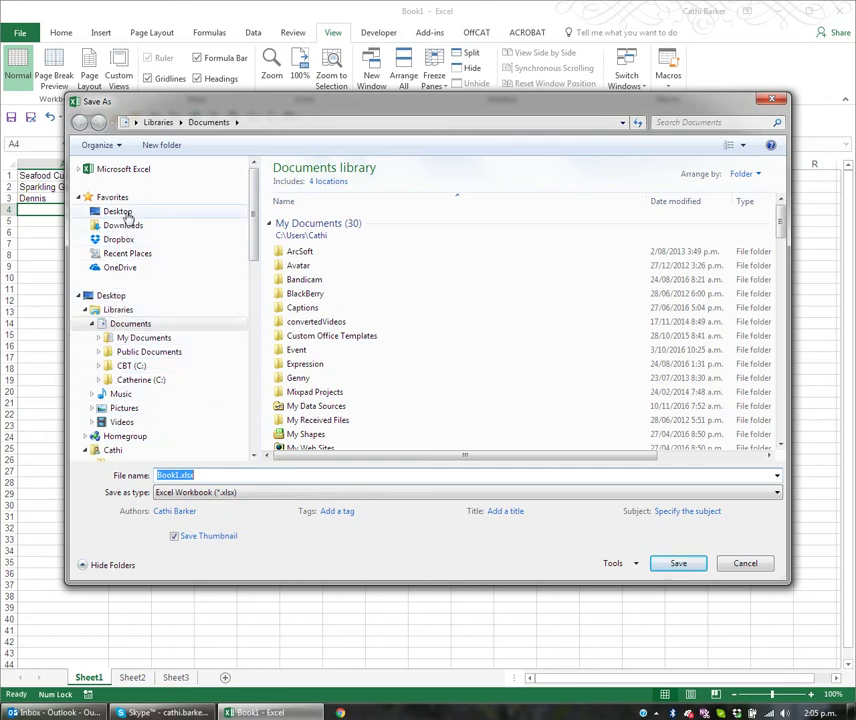
click(122, 213)
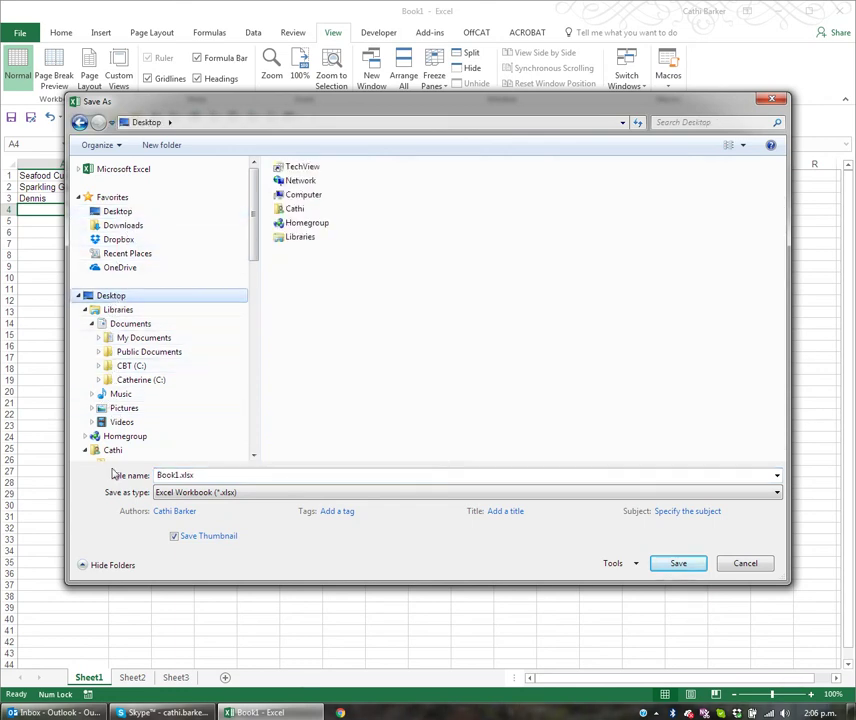
double_click(172, 476)
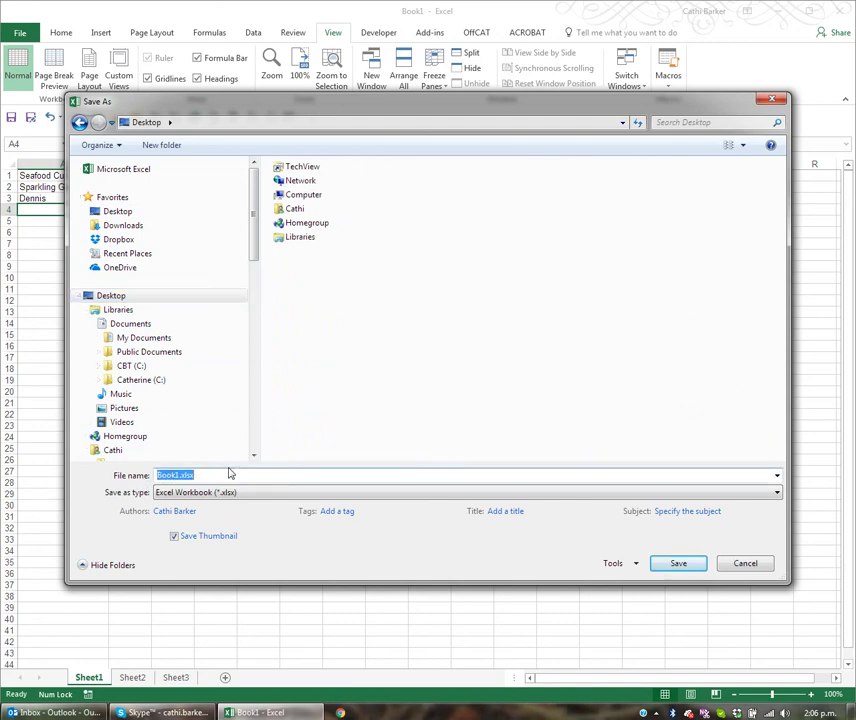
text(list)
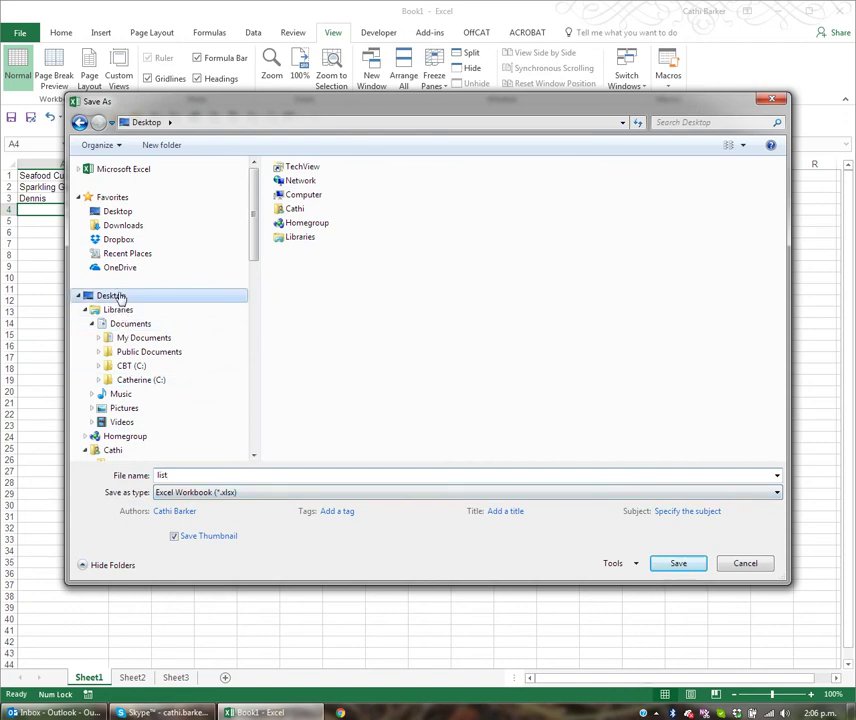
click(677, 565)
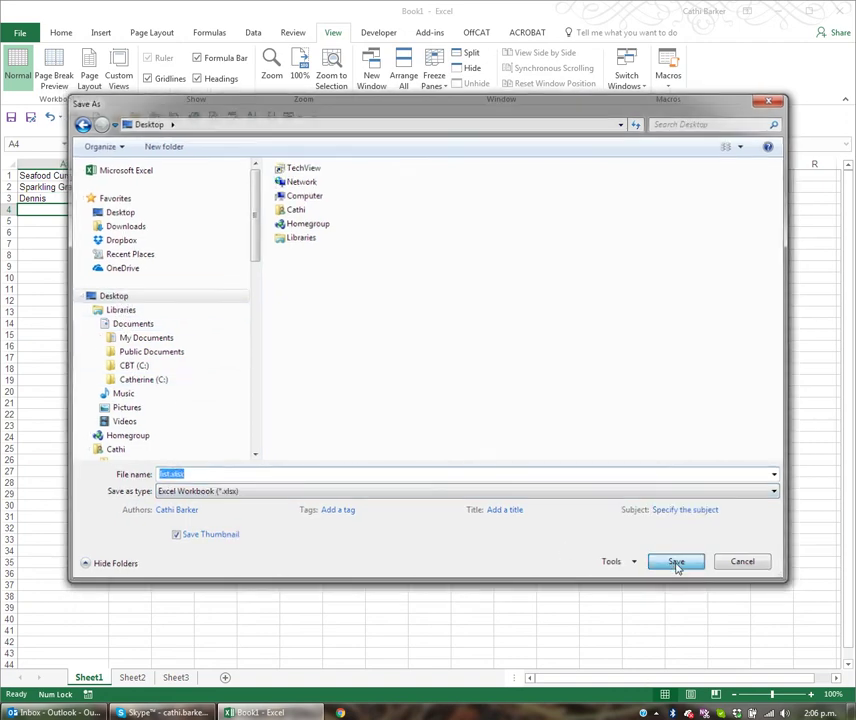